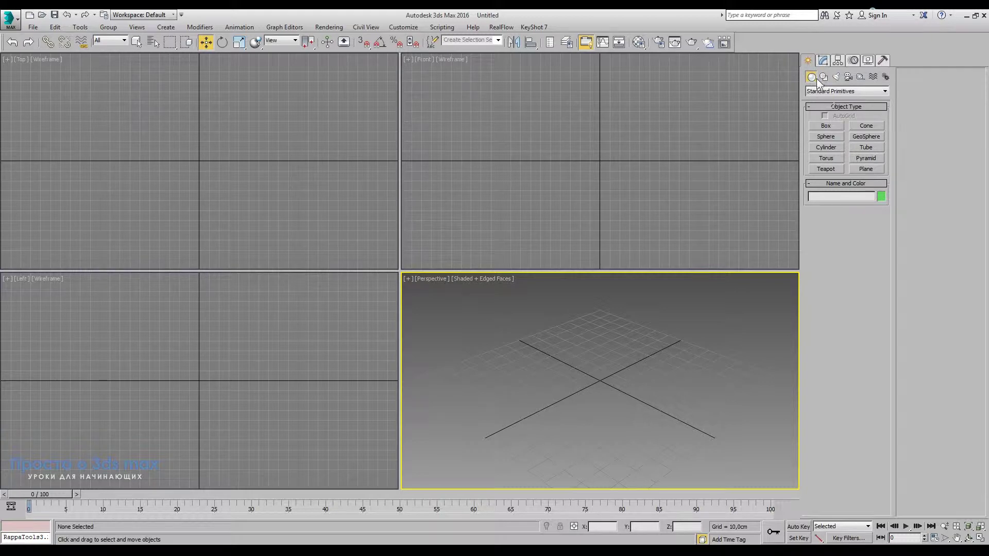
Keep the Standard Primitives category and draw a sphere left of the grid centre
{"action": "left_click", "coordinate": [858, 93]}
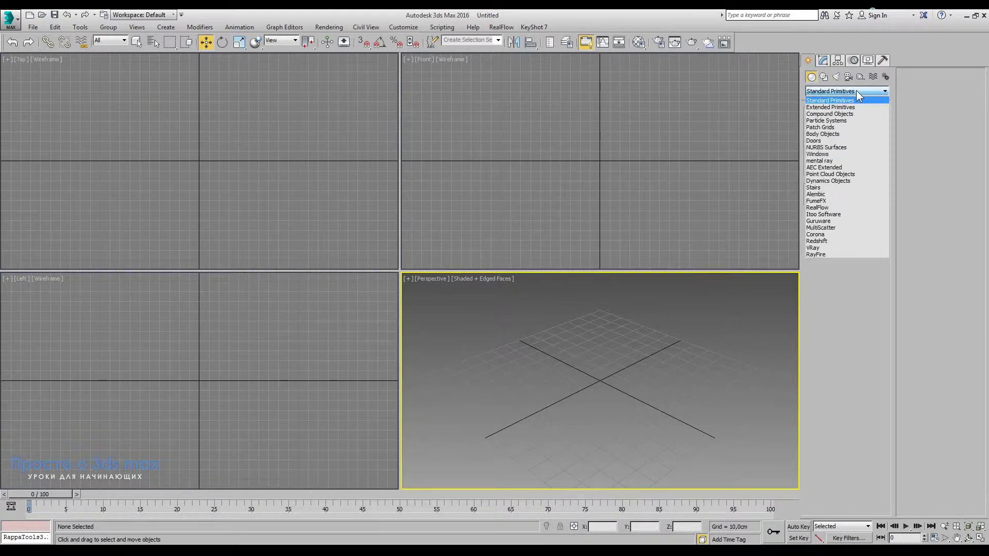
{"action": "left_click", "coordinate": [849, 98]}
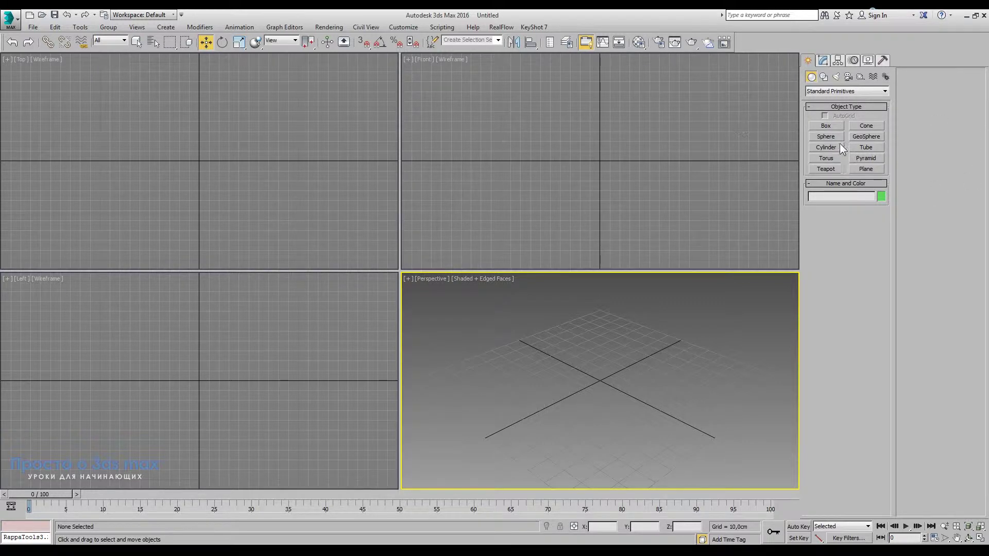
{"action": "left_click", "coordinate": [825, 136]}
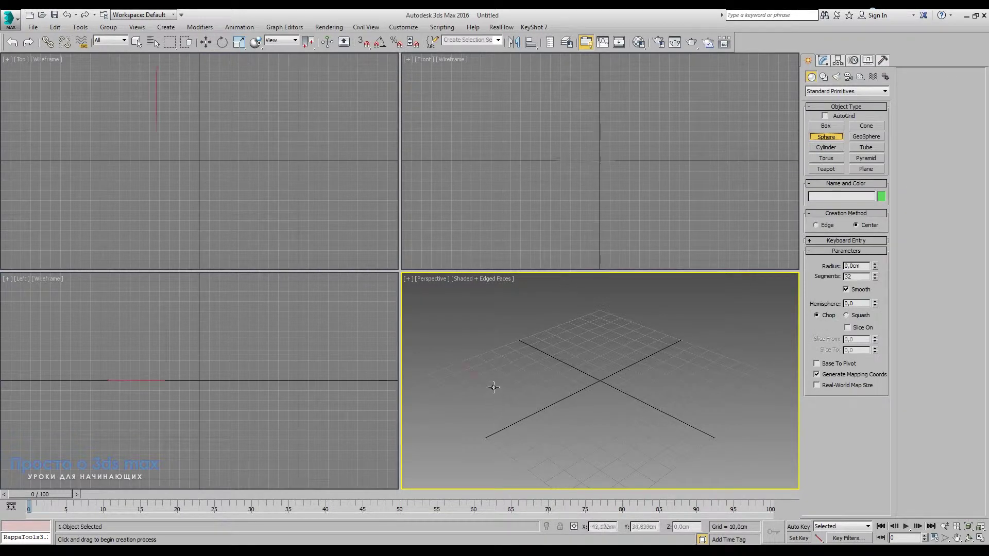
{"action": "left_click_drag", "start_coordinate": [493, 387], "coordinate": [500, 405]}
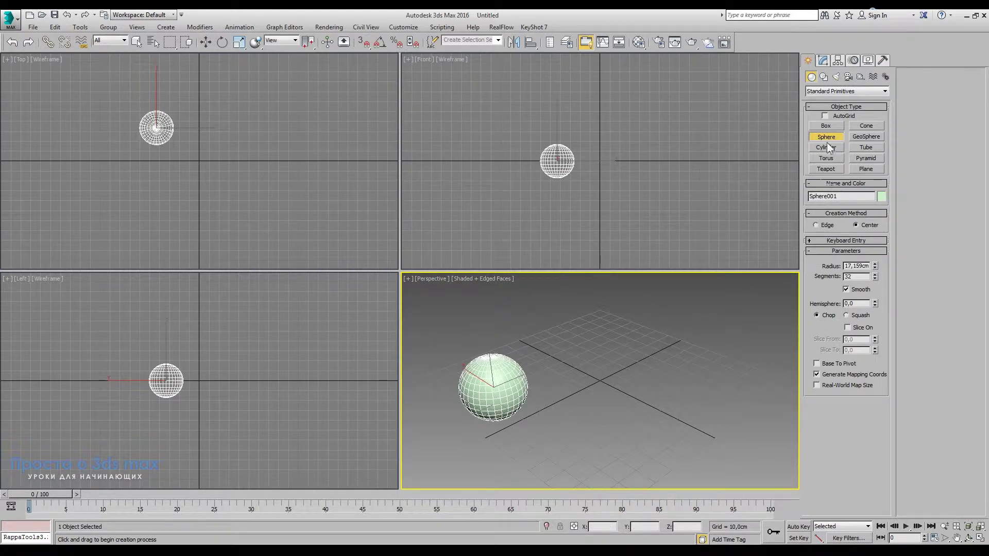
Add a teapot behind the grid centre and a flat plane to the right of centre
{"action": "left_click", "coordinate": [832, 159]}
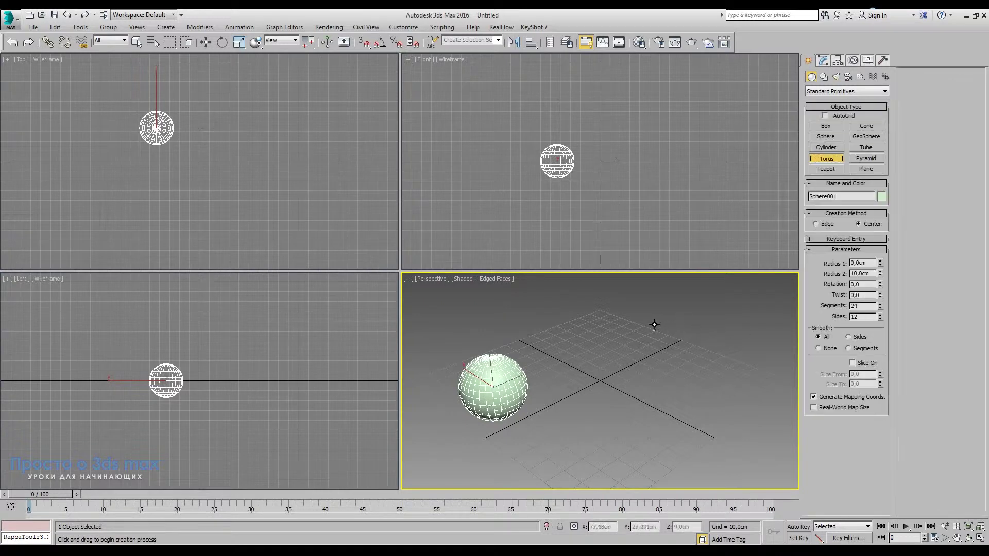
{"action": "left_click", "coordinate": [828, 166]}
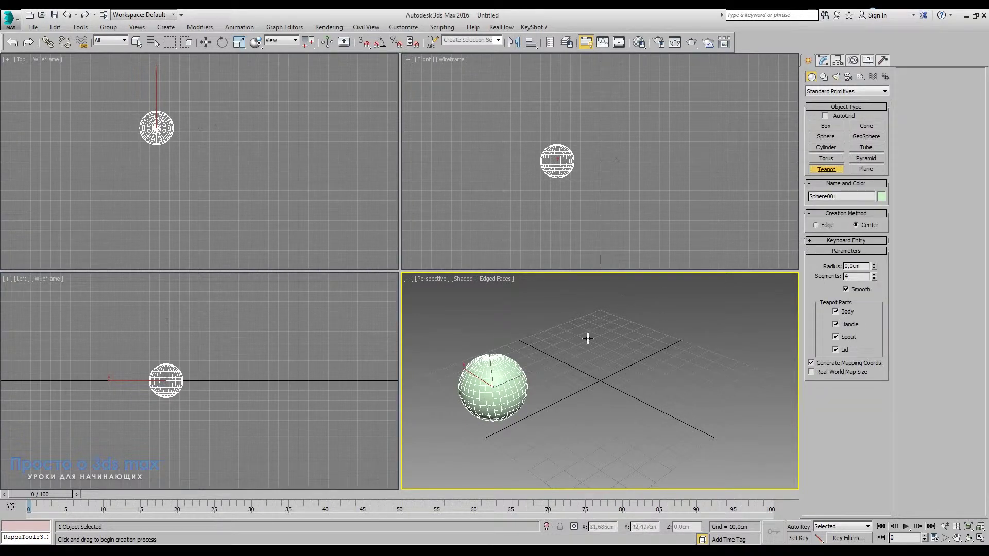
{"action": "left_click_drag", "start_coordinate": [587, 338], "coordinate": [623, 274]}
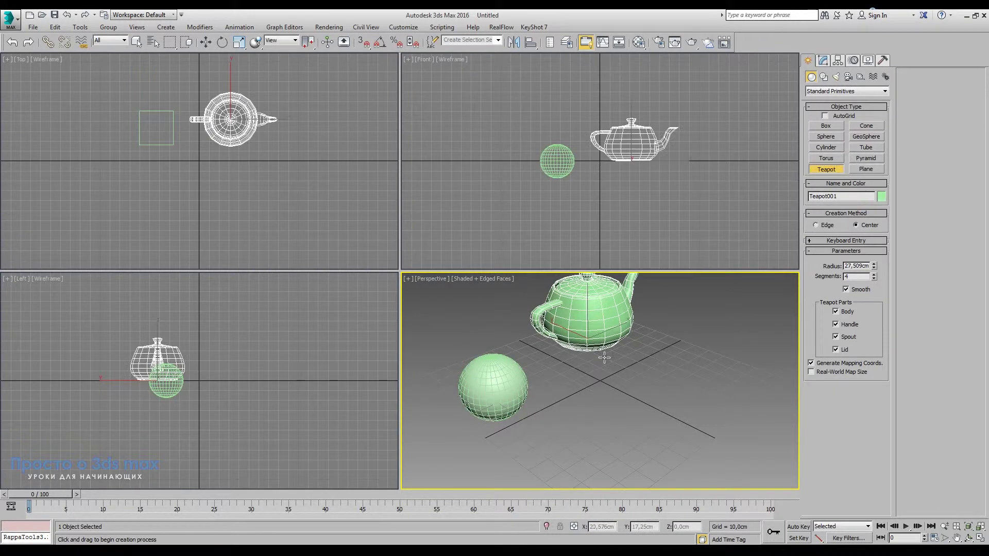
{"action": "left_click", "coordinate": [866, 169]}
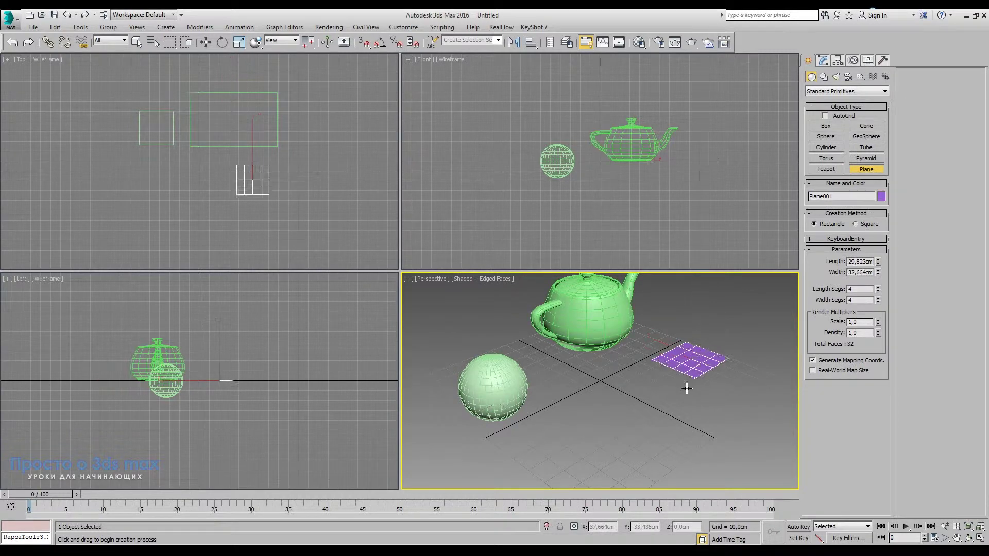
{"action": "left_click_drag", "start_coordinate": [681, 342], "coordinate": [686, 390]}
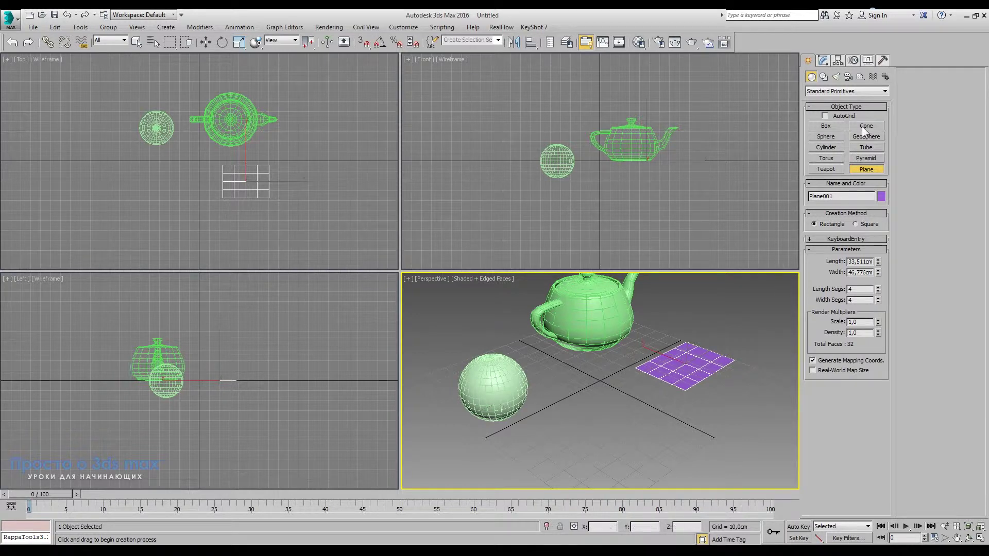
Draw a box roughly 44.7×24.9×32.6 cm in front of the grid centre
{"action": "left_click", "coordinate": [826, 125]}
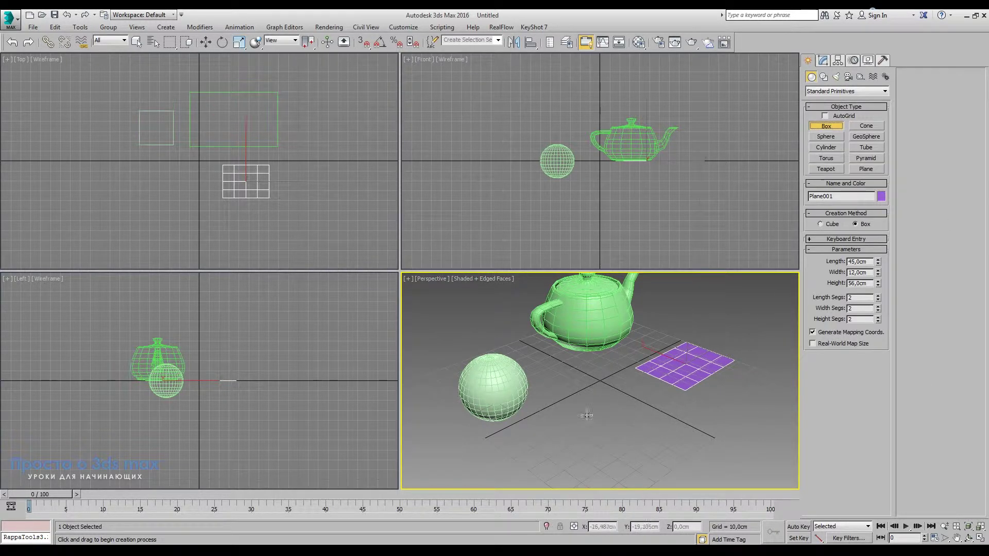
{"action": "left_click_drag", "start_coordinate": [583, 411], "coordinate": [620, 481]}
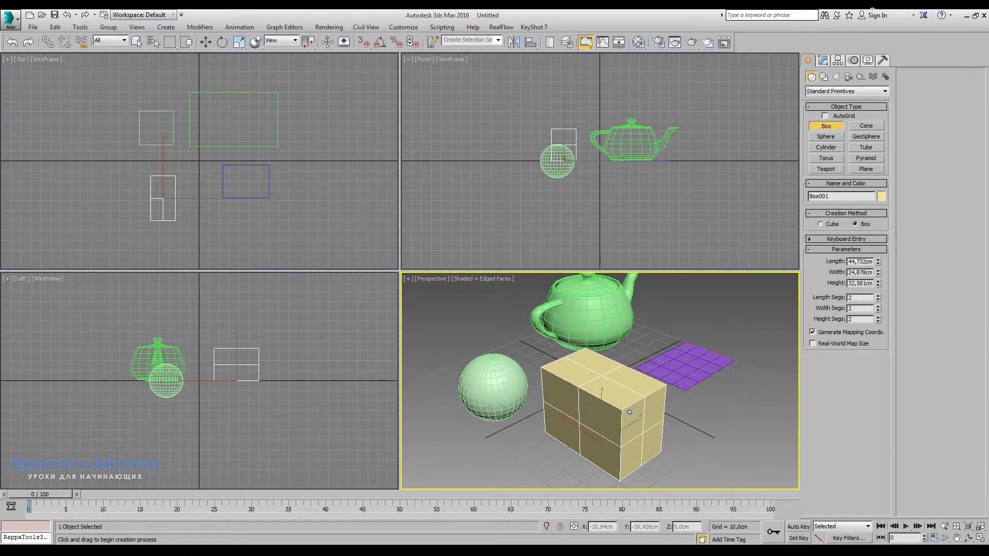
{"action": "left_click", "coordinate": [724, 409]}
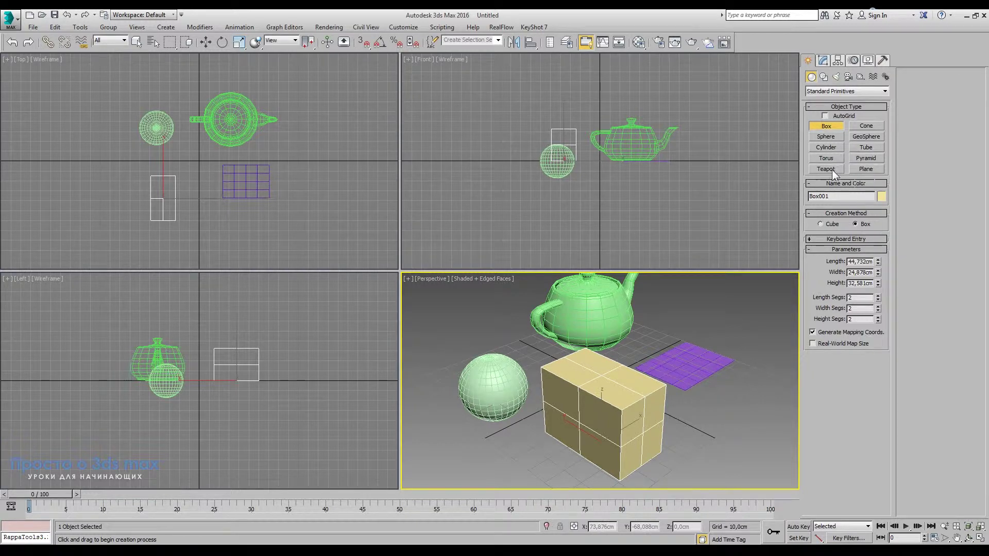
{"action": "left_click", "coordinate": [834, 138]}
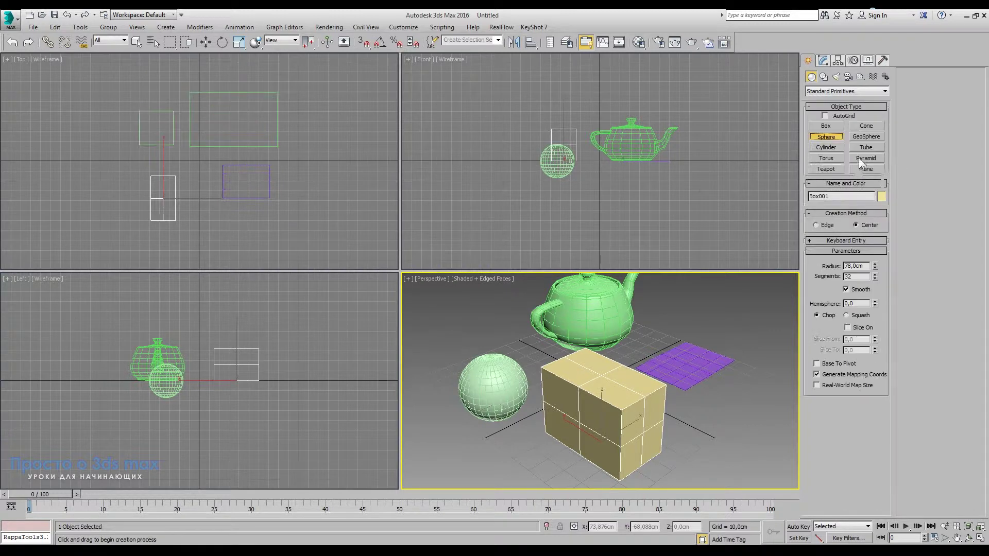
{"action": "left_click", "coordinate": [827, 148]}
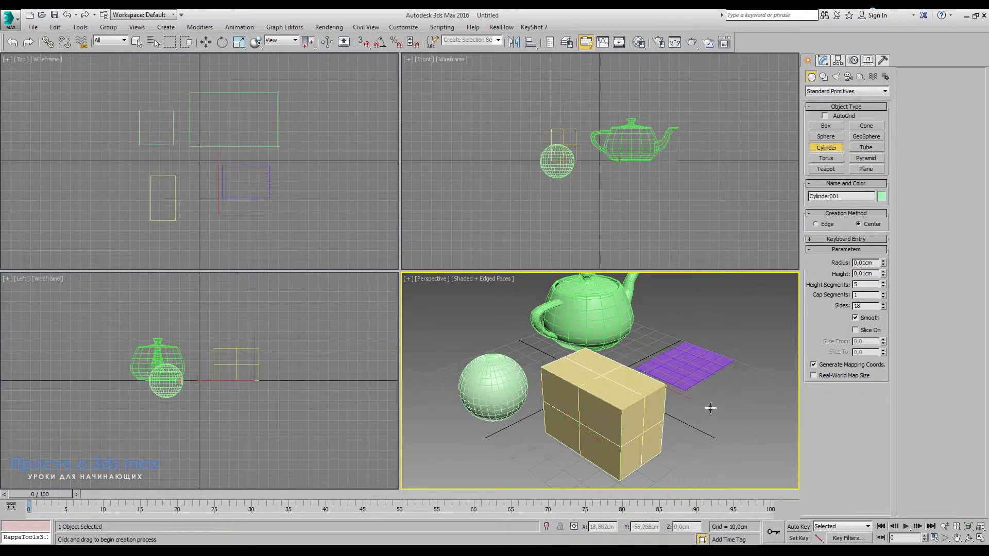
Draw a 17.6 cm radius, 49.3 cm tall cylinder right of the box, then select all five objects
{"action": "left_click_drag", "start_coordinate": [711, 409], "coordinate": [705, 429]}
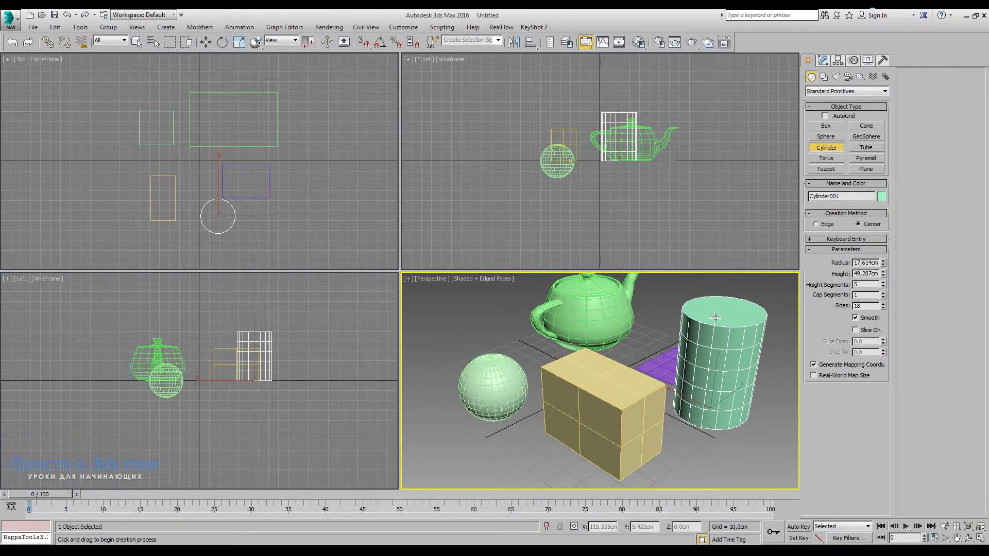
{"action": "left_click", "coordinate": [715, 318]}
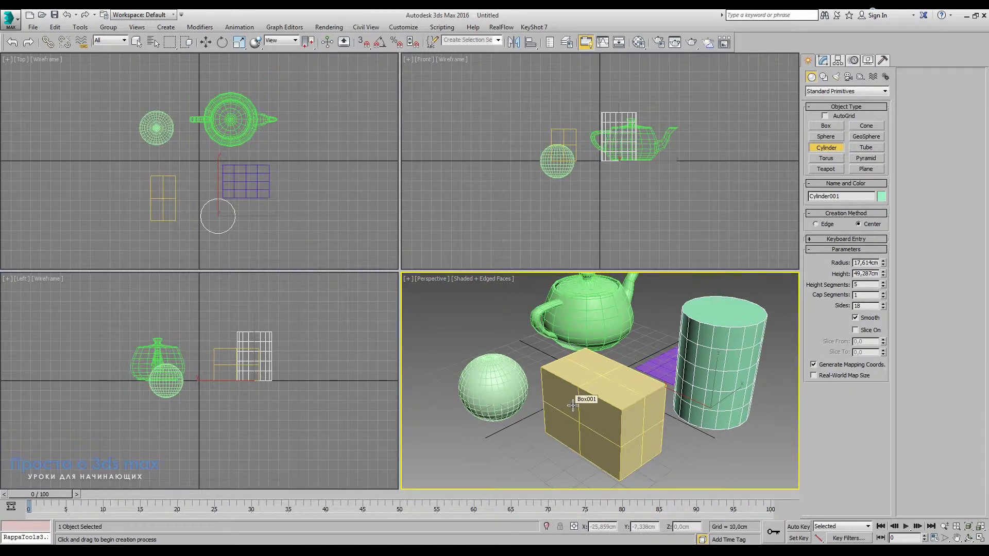
{"action": "key", "text": "w"}
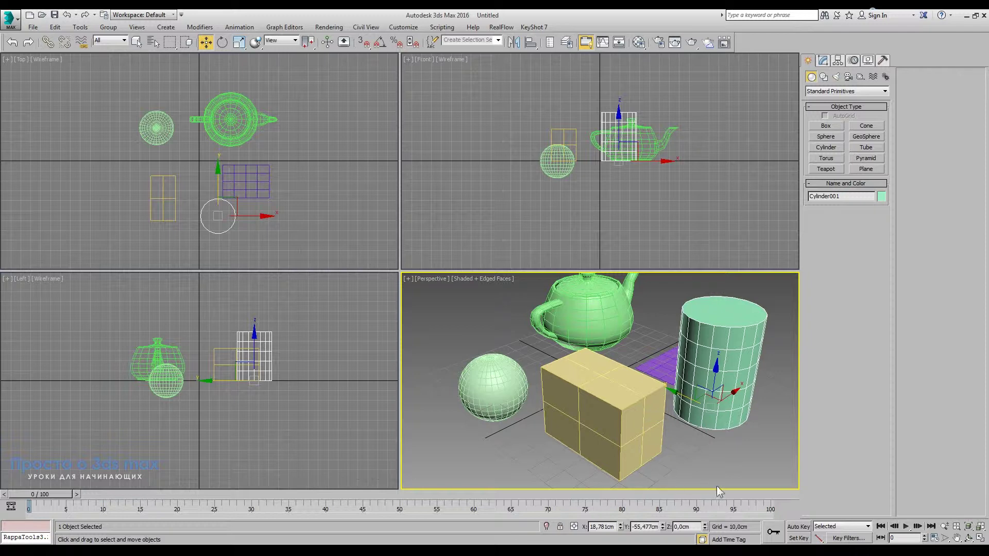
{"action": "left_click_drag", "start_coordinate": [461, 312], "coordinate": [425, 270]}
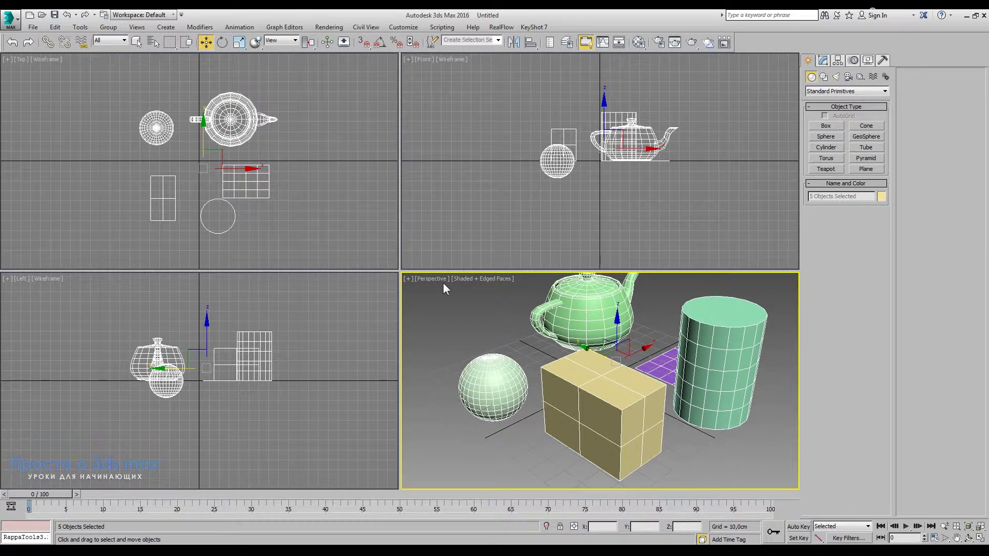
Delete all five selected primitives, leaving the scene empty for a new box
{"action": "key", "text": "Delete"}
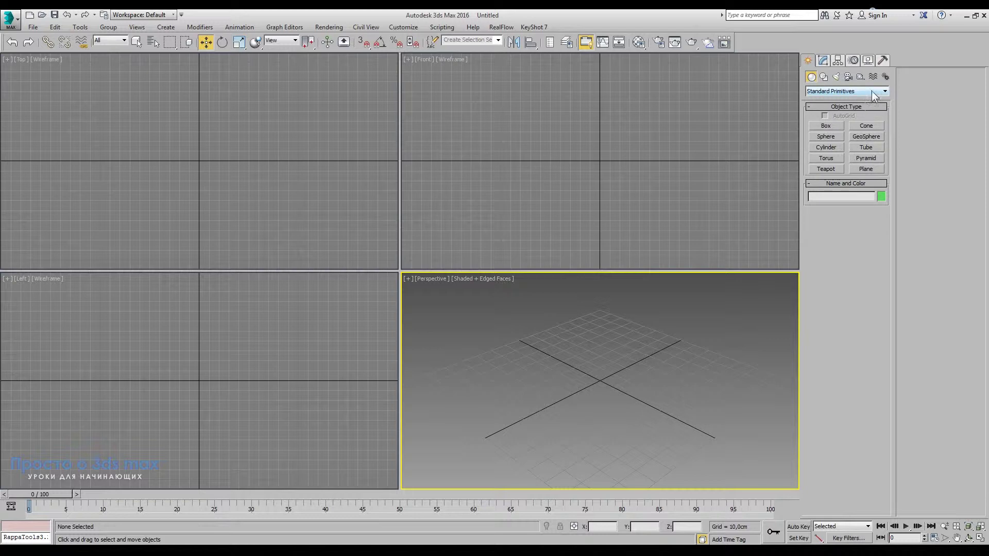
{"action": "left_click", "coordinate": [830, 126]}
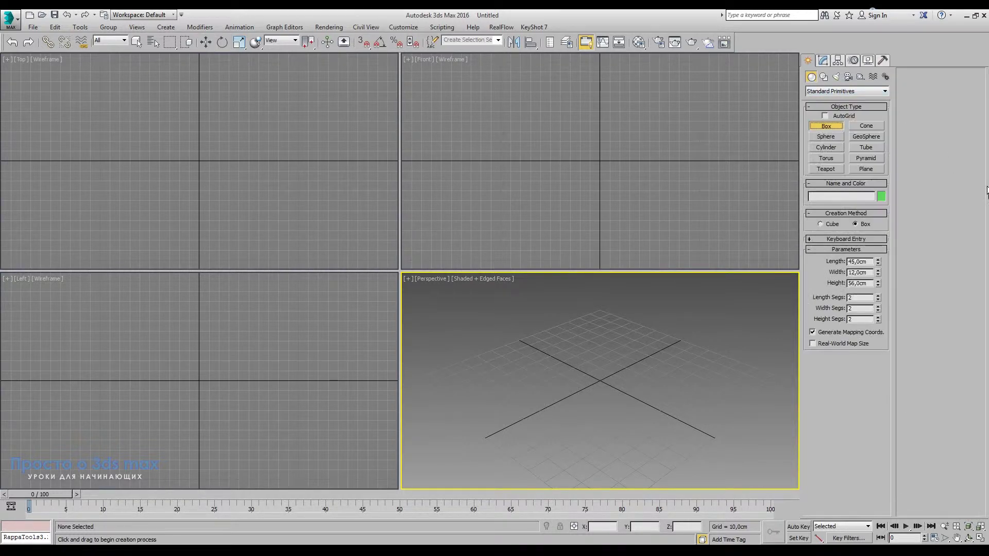
Create a 45×12×56 cm box at the origin via Keyboard Entry
{"action": "left_click", "coordinate": [809, 240]}
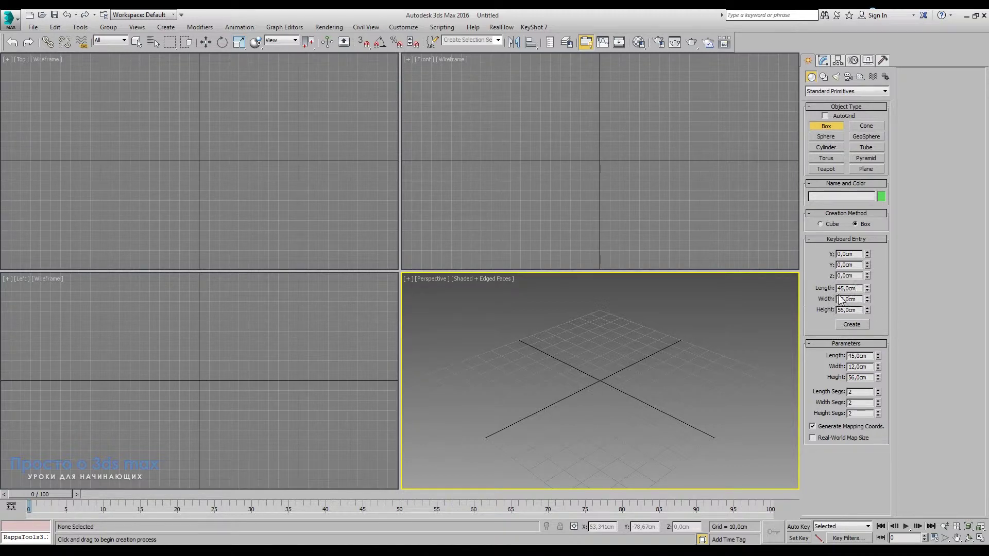
{"action": "left_click", "coordinate": [850, 325]}
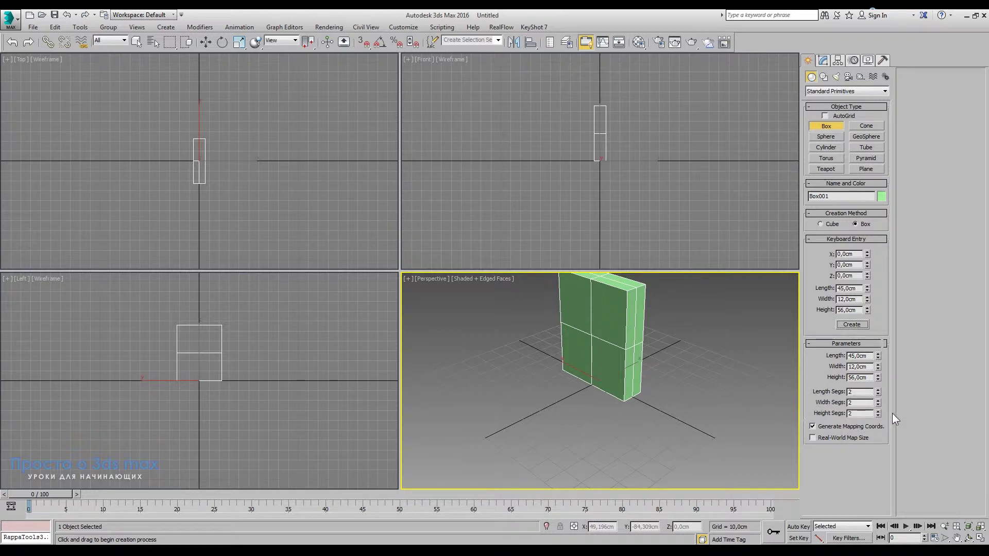
{"action": "middle_click_drag", "start_coordinate": [655, 342], "coordinate": [641, 378]}
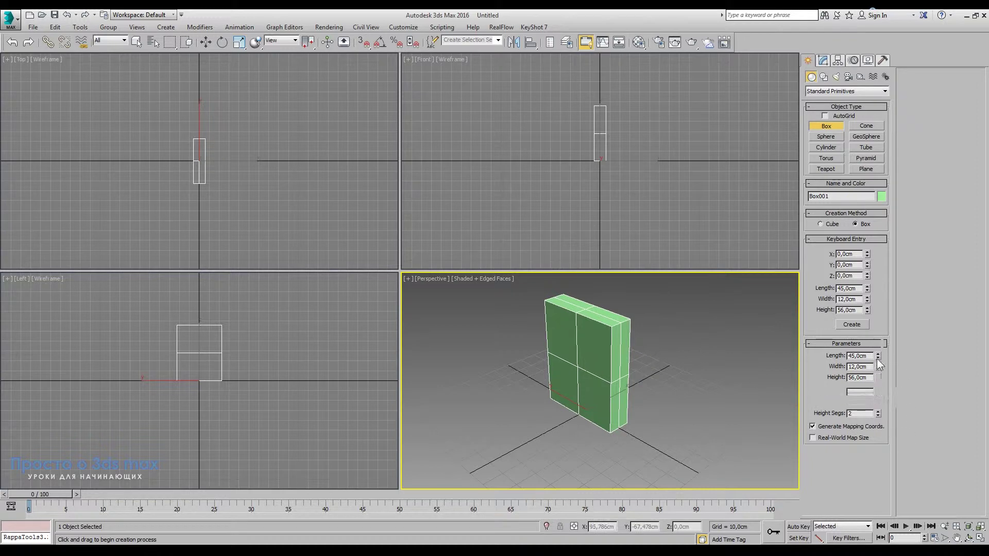
Set the box's length, width and height segments to 1 and create an identical Box002
{"action": "left_click_drag", "start_coordinate": [879, 392], "coordinate": [878, 390]}
{"action": "left_click", "coordinate": [878, 401]}
{"action": "left_click", "coordinate": [878, 401]}
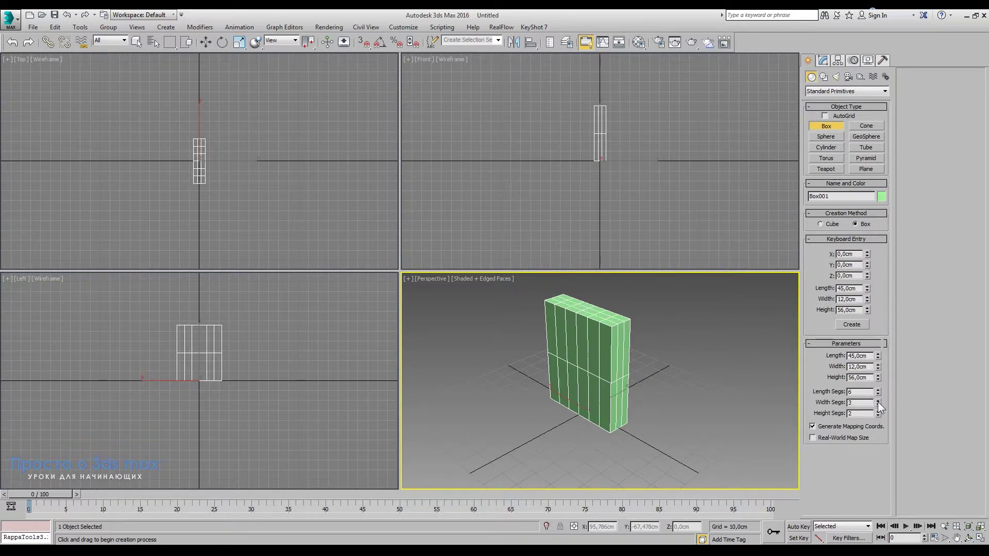
{"action": "left_click", "coordinate": [879, 415]}
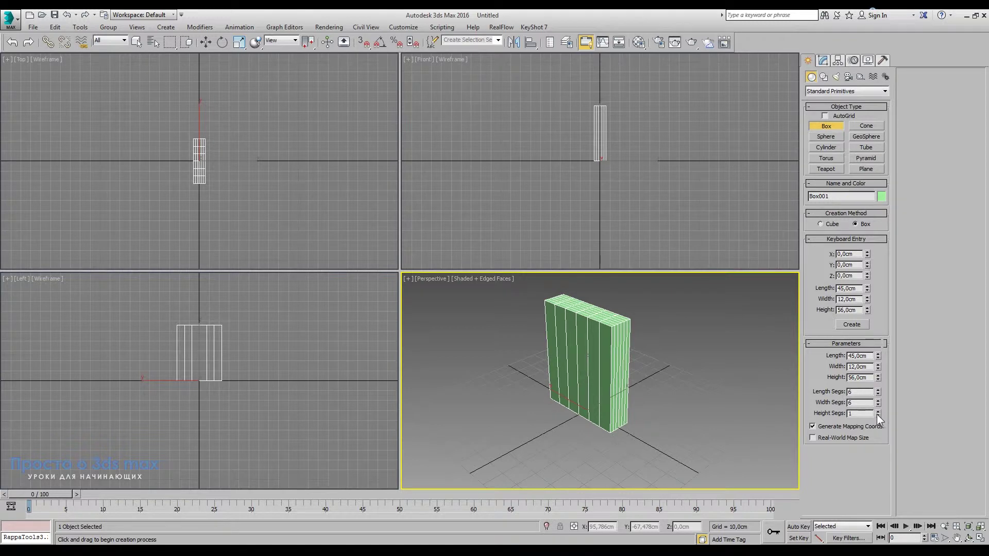
{"action": "right_click", "coordinate": [879, 404]}
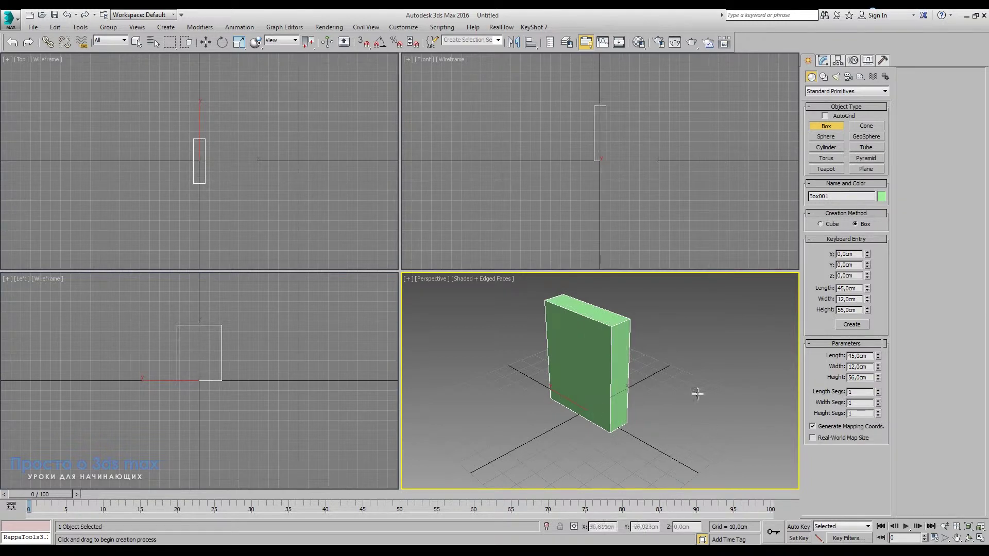
{"action": "left_click", "coordinate": [852, 325]}
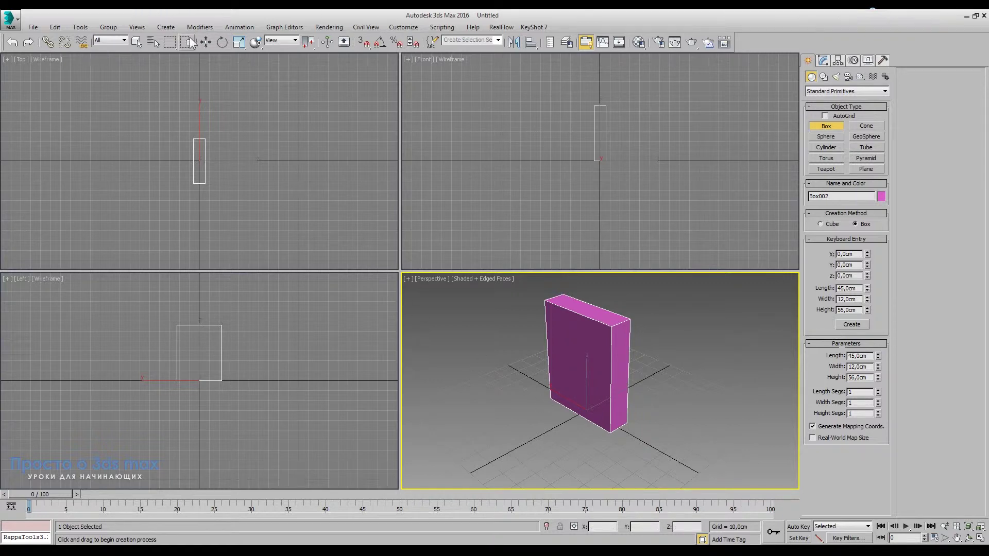
Select both overlapping boxes and delete them
{"action": "key", "text": "w"}
{"action": "left_click_drag", "start_coordinate": [671, 348], "coordinate": [526, 403]}
{"action": "key", "text": "ctrl+z"}
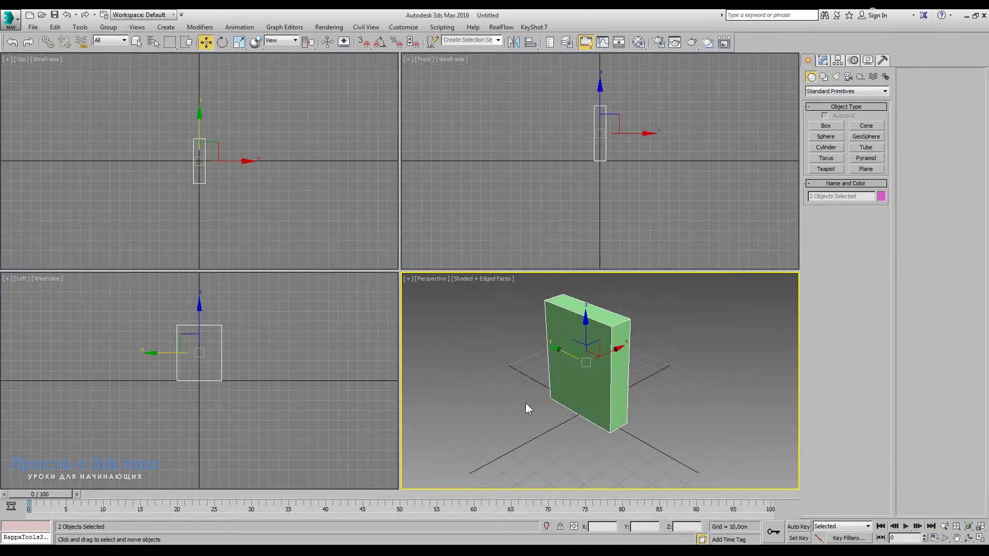
{"action": "key", "text": "ctrl+z"}
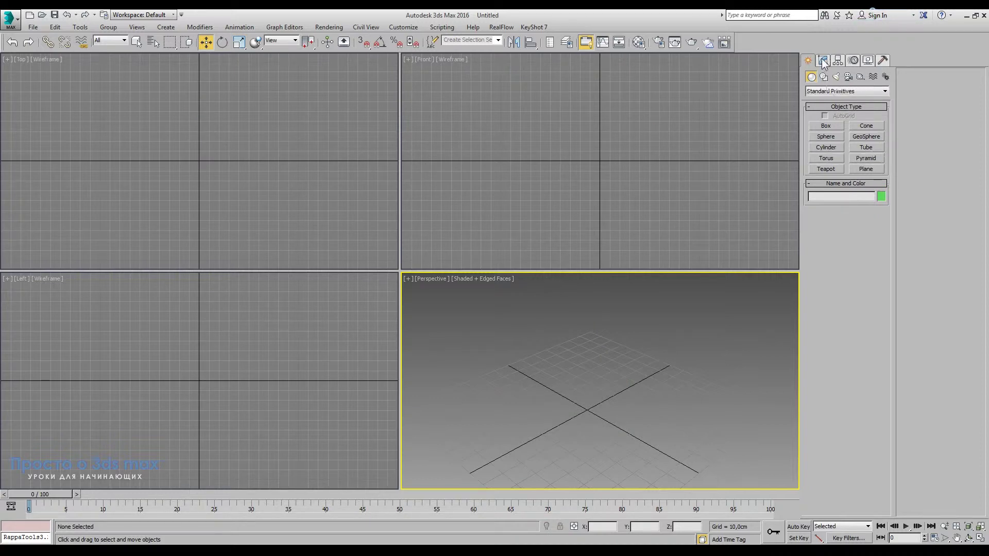
Return to the Create panel's Standard Primitives, ready to make a box
{"action": "left_click", "coordinate": [823, 61]}
{"action": "left_click", "coordinate": [841, 91]}
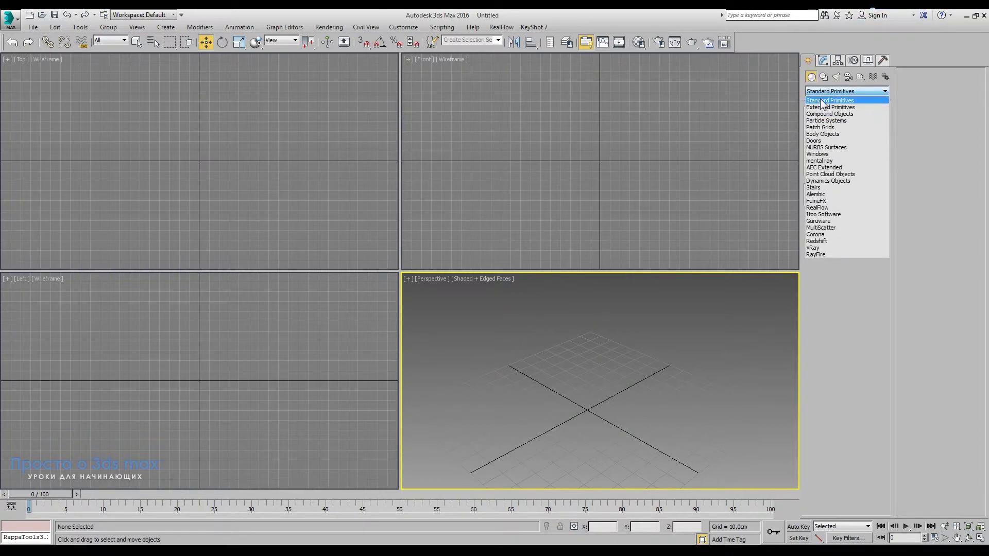
{"action": "left_click", "coordinate": [832, 100]}
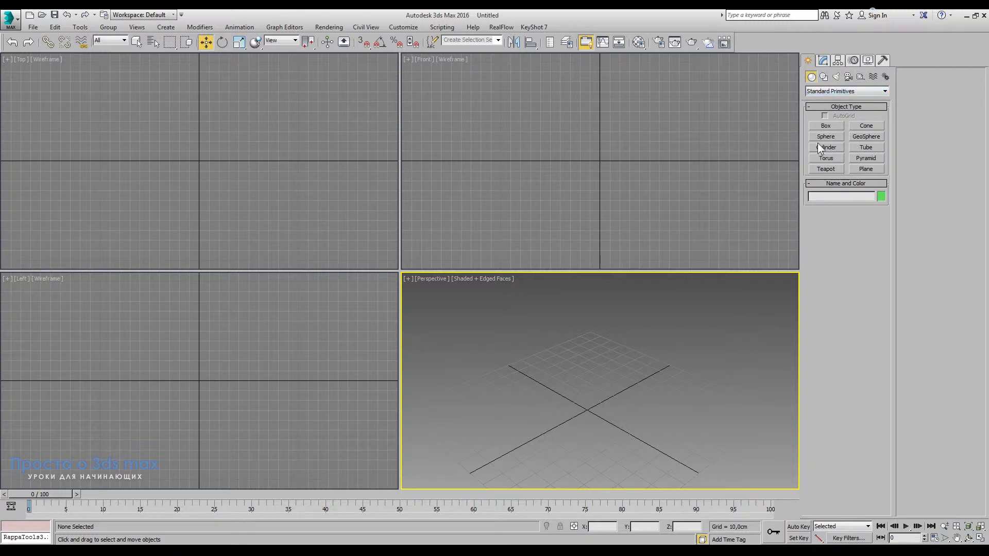
{"action": "left_click", "coordinate": [830, 125]}
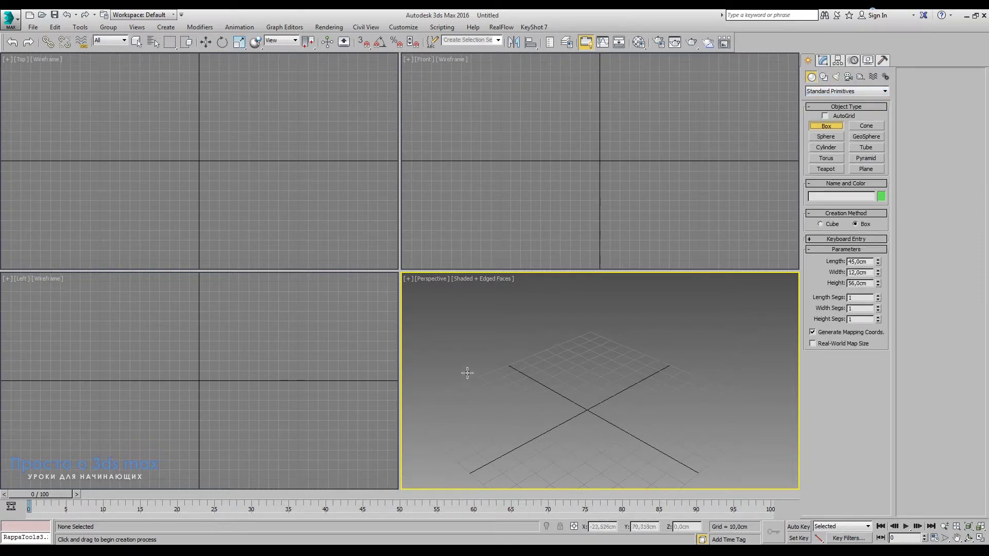
Draw a box at the left, a sphere beside it and a cylinder behind the sphere
{"action": "left_click_drag", "start_coordinate": [467, 373], "coordinate": [448, 418]}
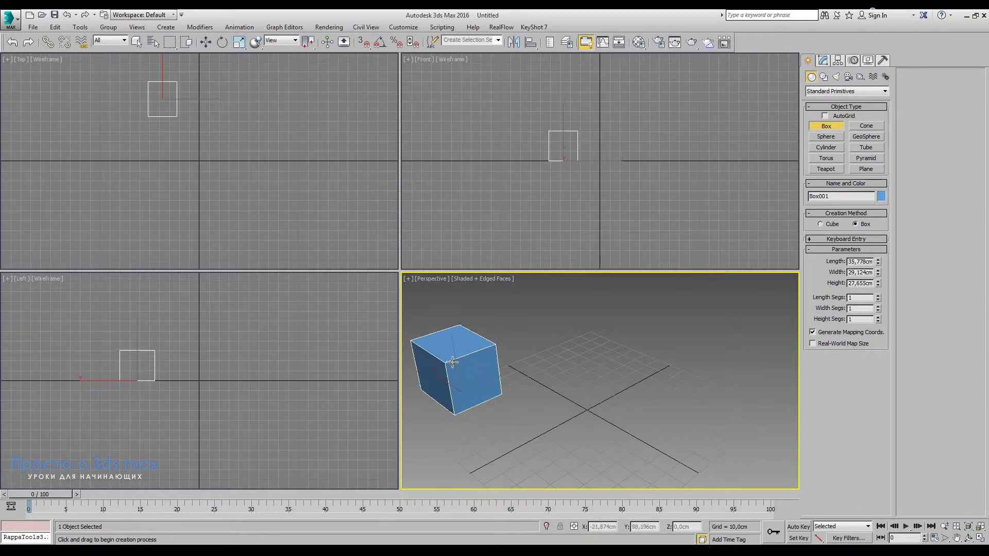
{"action": "left_click", "coordinate": [453, 358]}
{"action": "left_click", "coordinate": [825, 136]}
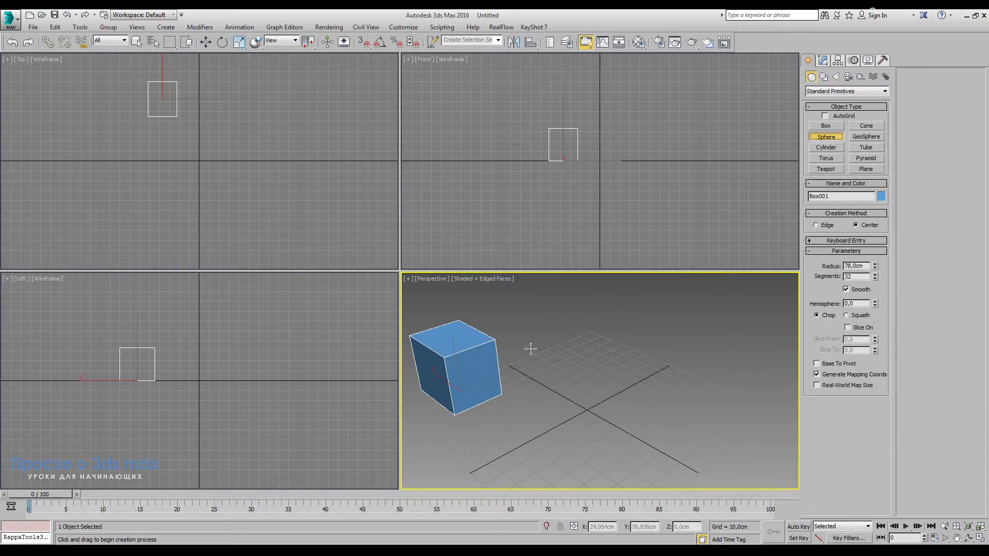
{"action": "left_click_drag", "start_coordinate": [545, 349], "coordinate": [532, 363]}
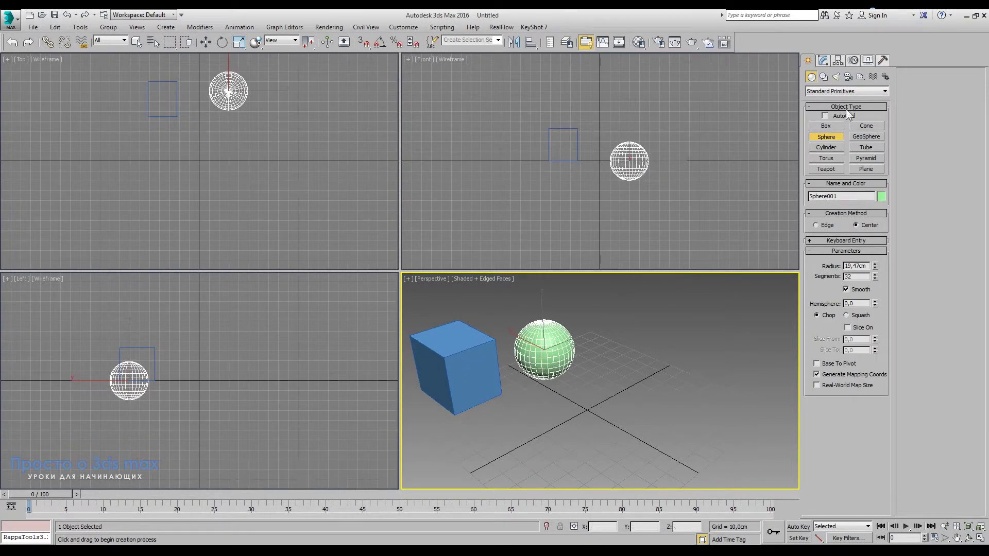
{"action": "left_click", "coordinate": [831, 150]}
{"action": "left_click_drag", "start_coordinate": [627, 324], "coordinate": [609, 338]}
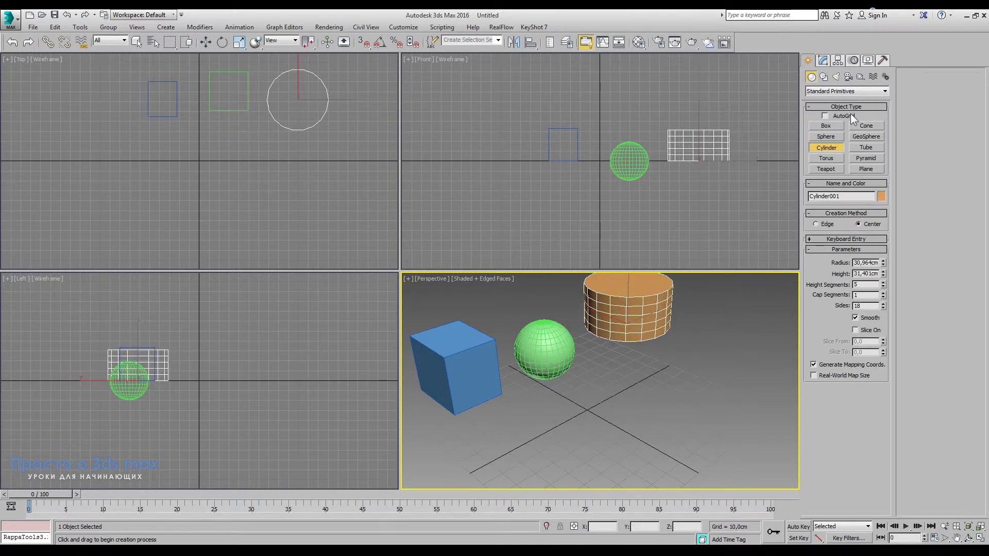
Add a torus in front of the box, a teapot right of the sphere, and start a cone
{"action": "left_click", "coordinate": [828, 158]}
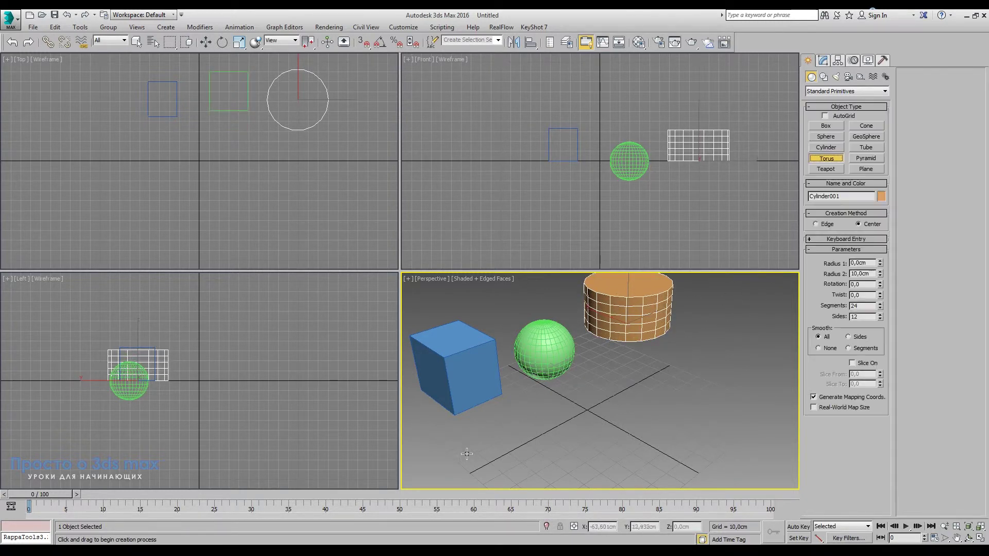
{"action": "left_click_drag", "start_coordinate": [514, 419], "coordinate": [490, 457]}
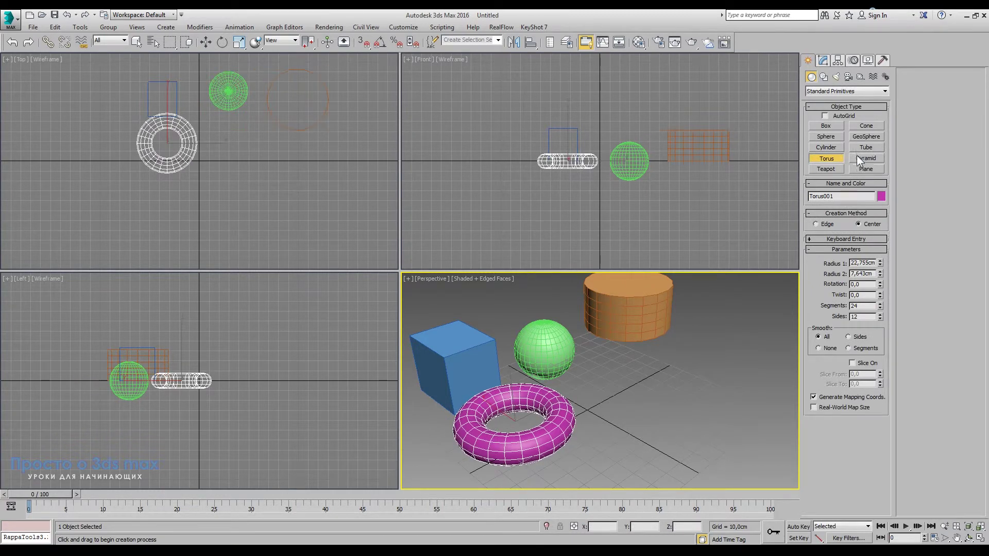
{"action": "left_click", "coordinate": [826, 169]}
{"action": "mouse_move", "coordinate": [631, 373]}
{"action": "left_mouse_down"}
{"action": "mouse_move", "coordinate": [627, 382]}
{"action": "mouse_move", "coordinate": [661, 391]}
{"action": "left_mouse_up"}
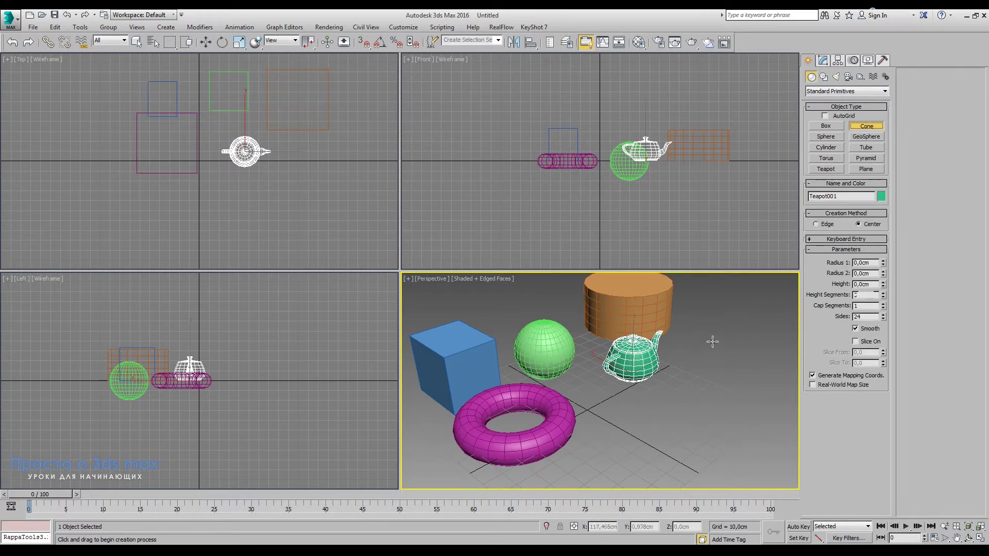
{"action": "left_click_drag", "start_coordinate": [716, 341], "coordinate": [722, 363]}
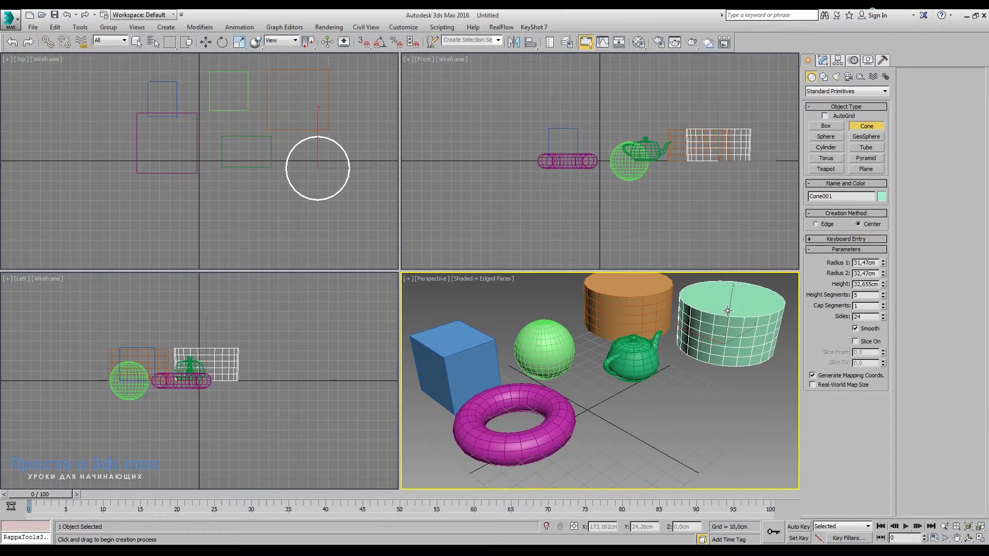
Finish the tapered cone and draw a geosphere in front of the teapot
{"action": "left_click", "coordinate": [726, 317]}
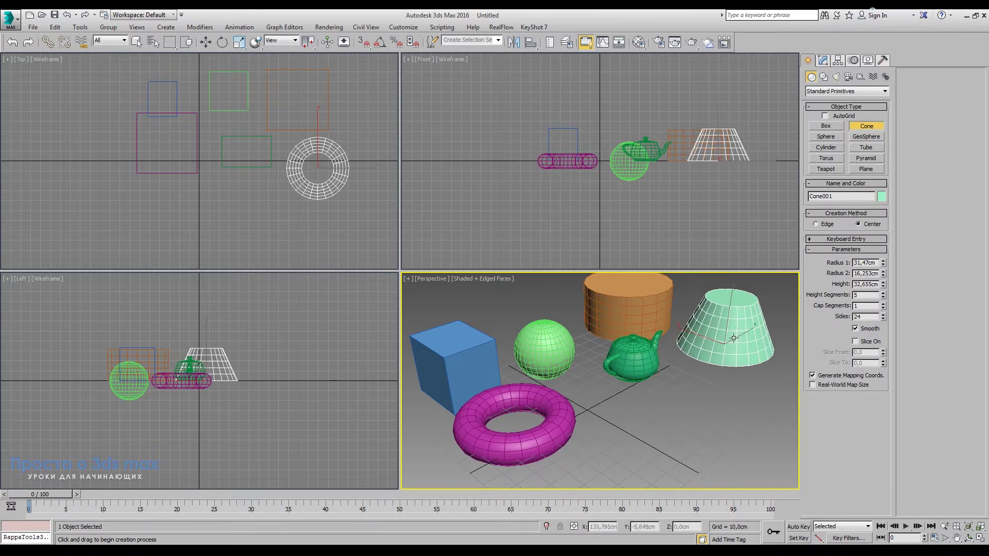
{"action": "left_click", "coordinate": [746, 300]}
{"action": "left_click", "coordinate": [866, 137]}
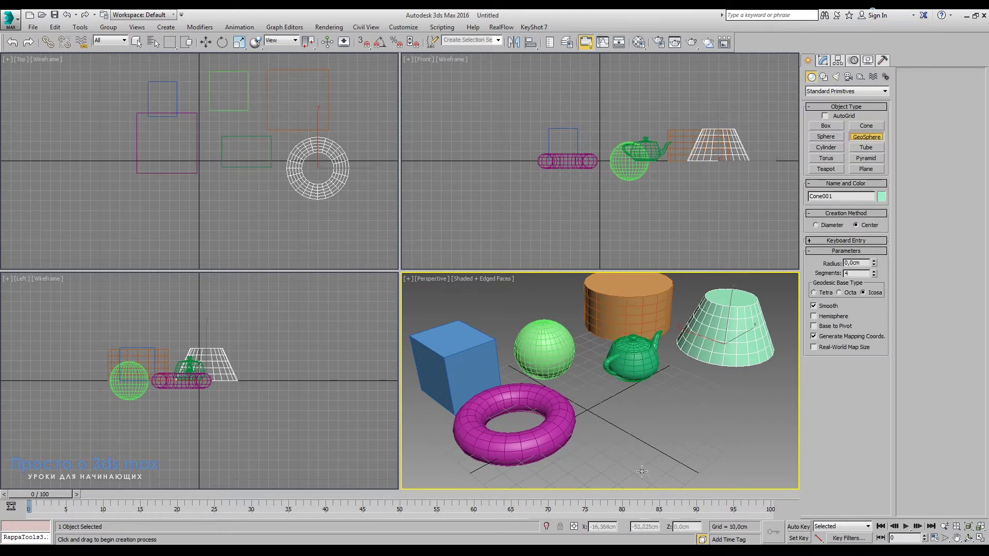
{"action": "left_click_drag", "start_coordinate": [676, 397], "coordinate": [710, 397]}
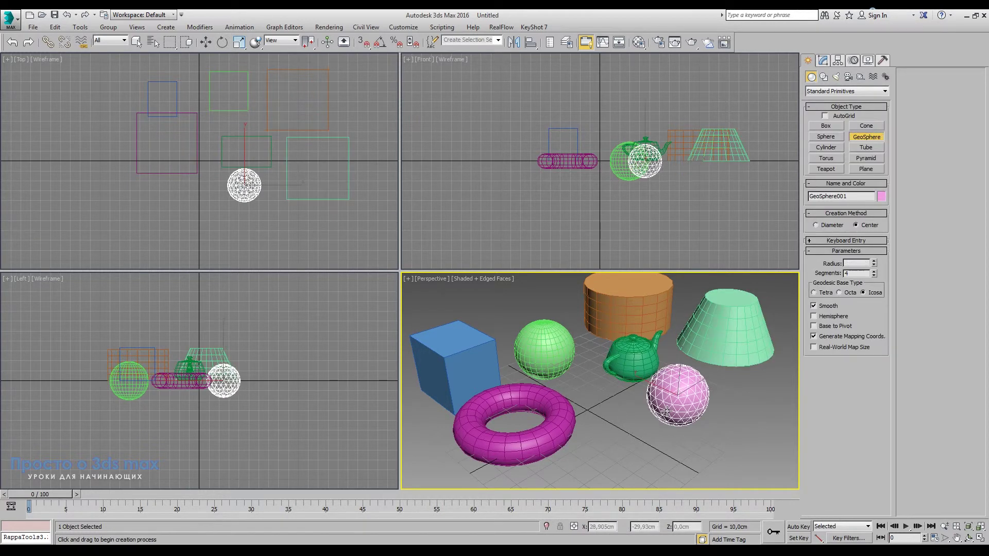
Add a tube beside the torus and a pyramid at the front right
{"action": "left_click", "coordinate": [866, 147]}
{"action": "left_click_drag", "start_coordinate": [613, 421], "coordinate": [609, 436]}
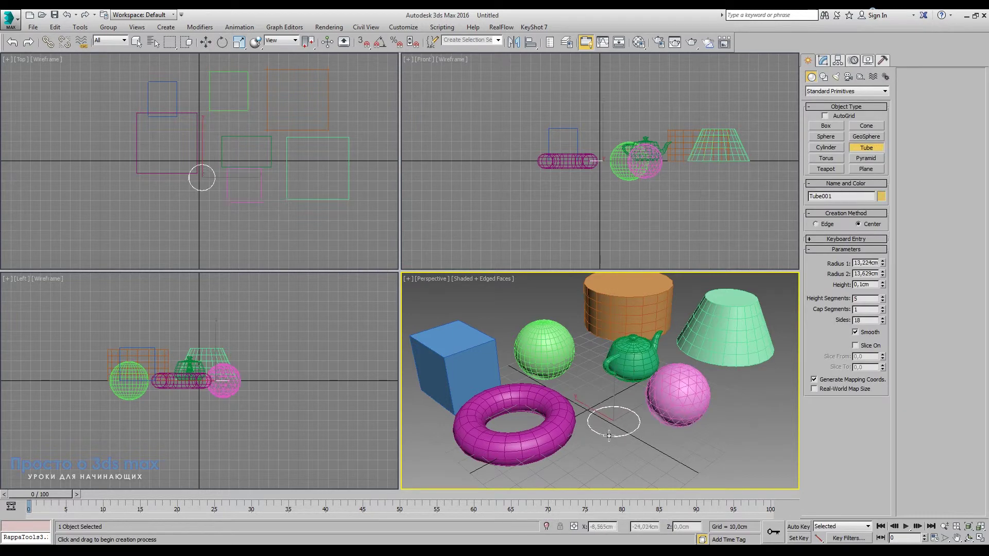
{"action": "left_click", "coordinate": [610, 435]}
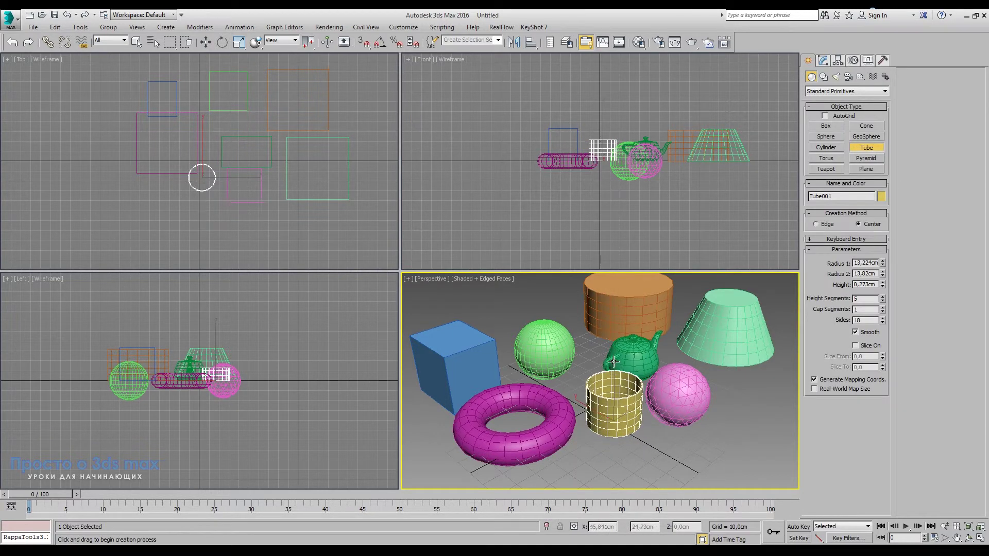
{"action": "left_click", "coordinate": [613, 357]}
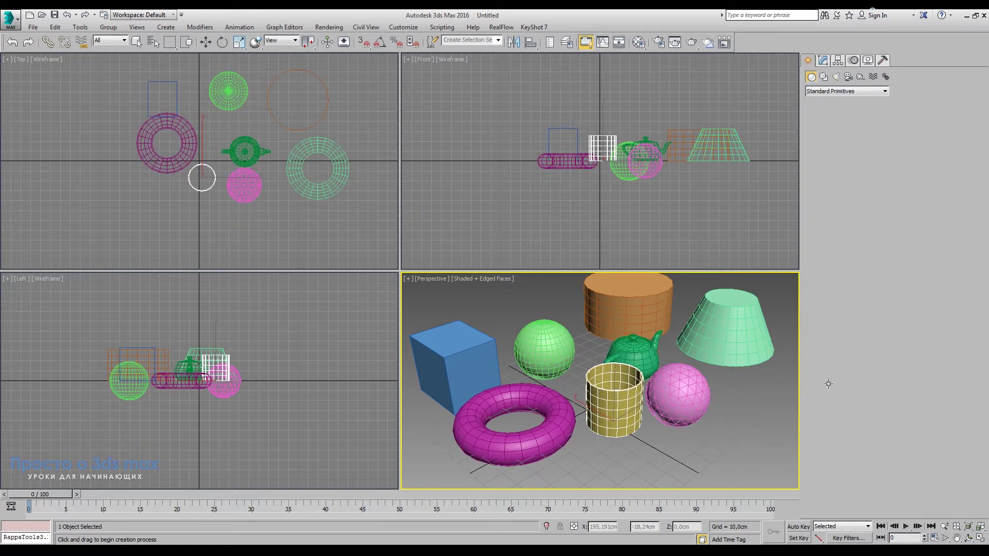
{"action": "left_click_drag", "start_coordinate": [747, 441], "coordinate": [750, 476]}
{"action": "left_click", "coordinate": [755, 414]}
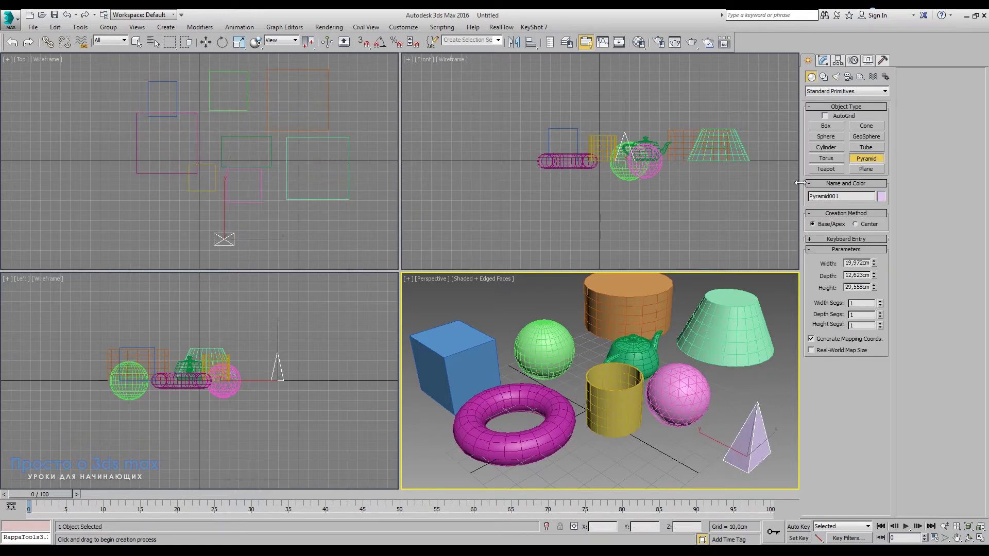
Draw a small plane at the front of the scene and exit creation mode
{"action": "left_click", "coordinate": [864, 170]}
{"action": "left_click_drag", "start_coordinate": [668, 446], "coordinate": [680, 483]}
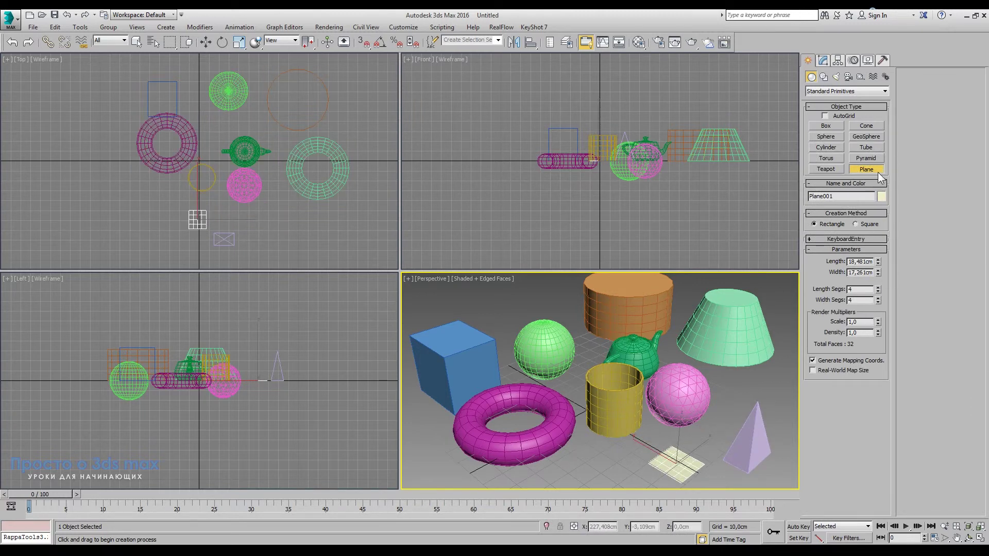
{"action": "left_click", "coordinate": [205, 42]}
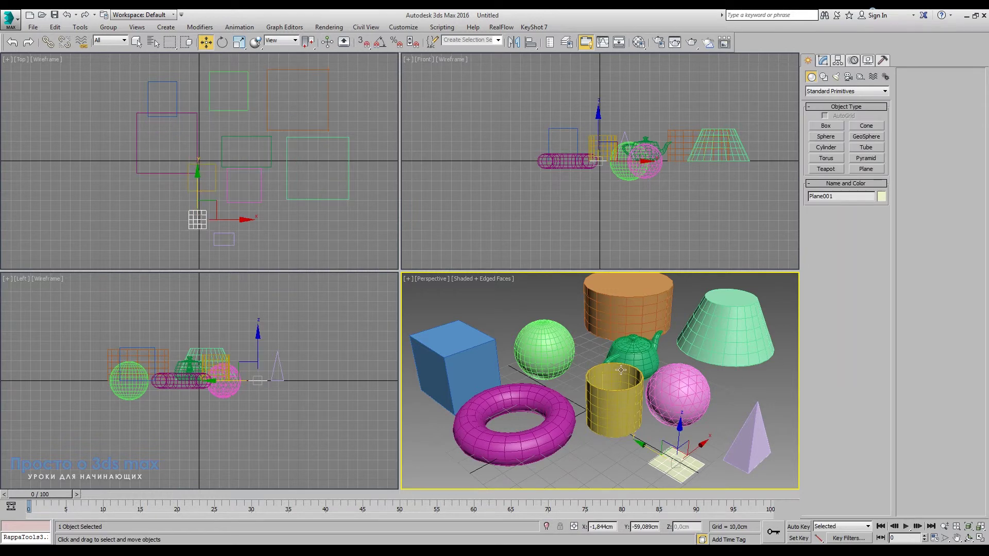